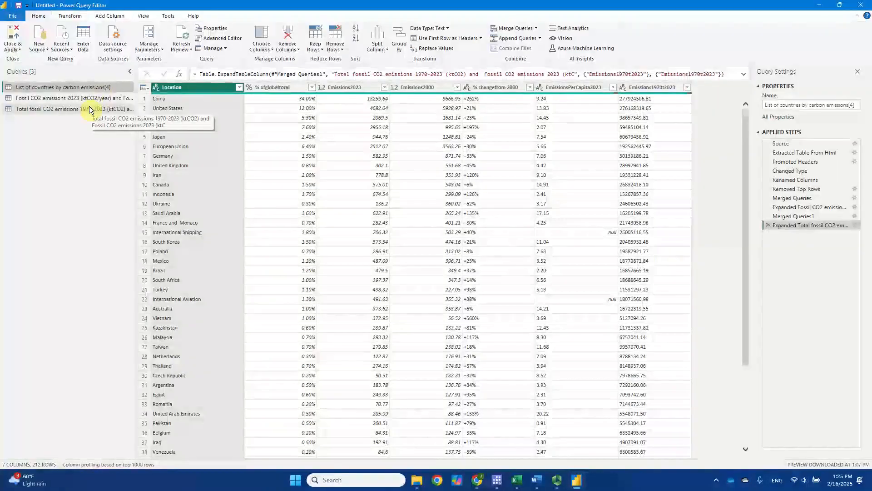
Step: Try to delete the Fossil CO2 emissions 2023 and Total fossil CO2 emissions 1970-2023 queries together
{"action": "left_click", "coordinate": [88, 101]}
{"action": "left_click", "coordinate": [90, 108]}
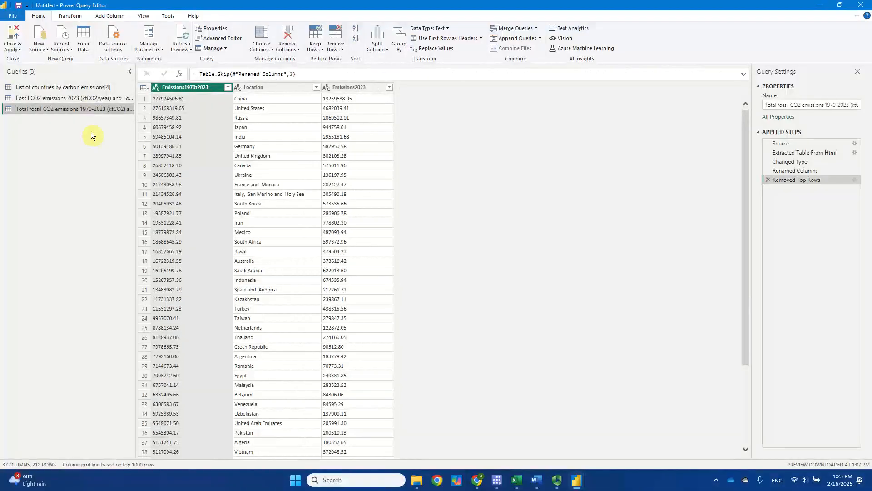
{"action": "left_click", "coordinate": [91, 89]}
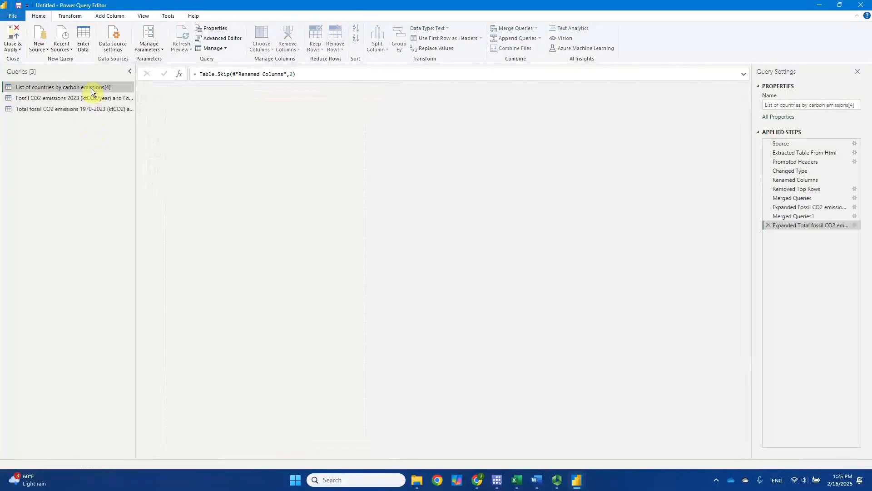
{"action": "left_click", "coordinate": [96, 101]}
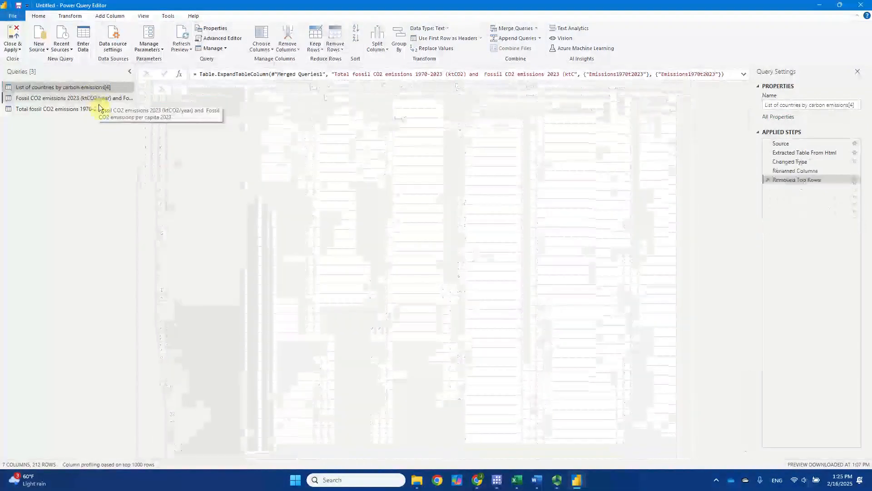
{"action": "left_click", "coordinate": [101, 113]}
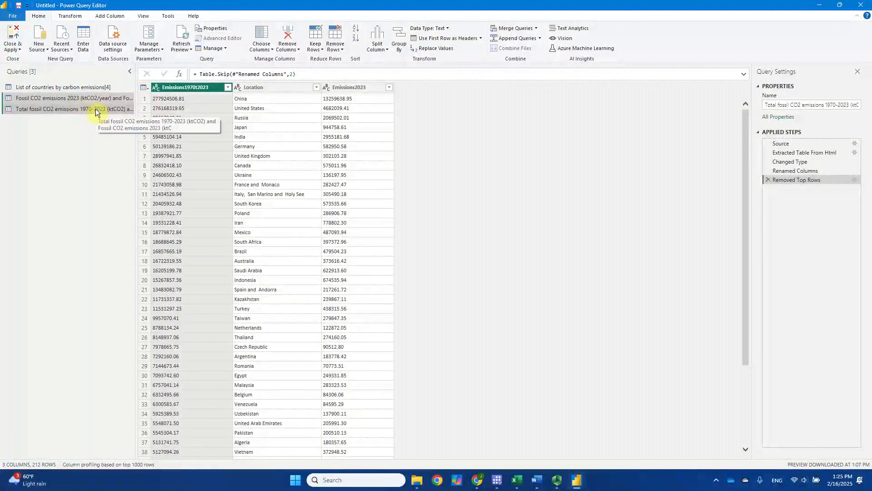
{"action": "right_click", "coordinate": [95, 109]}
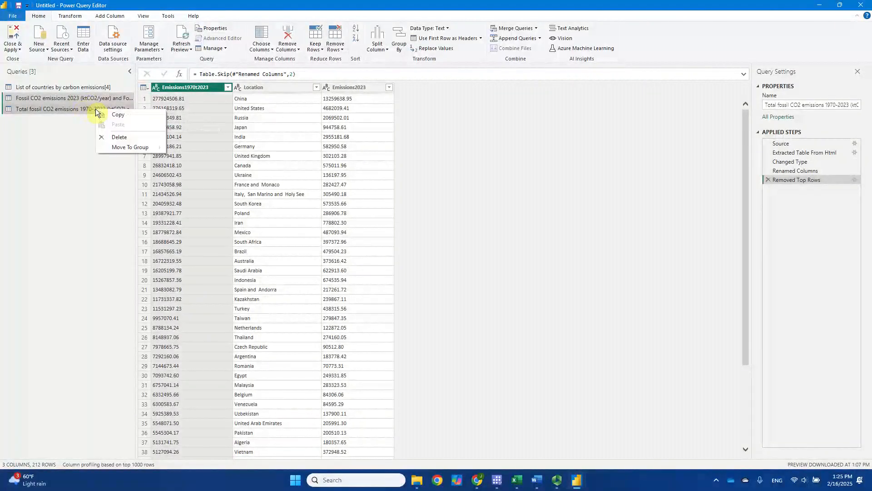
{"action": "left_click", "coordinate": [131, 139]}
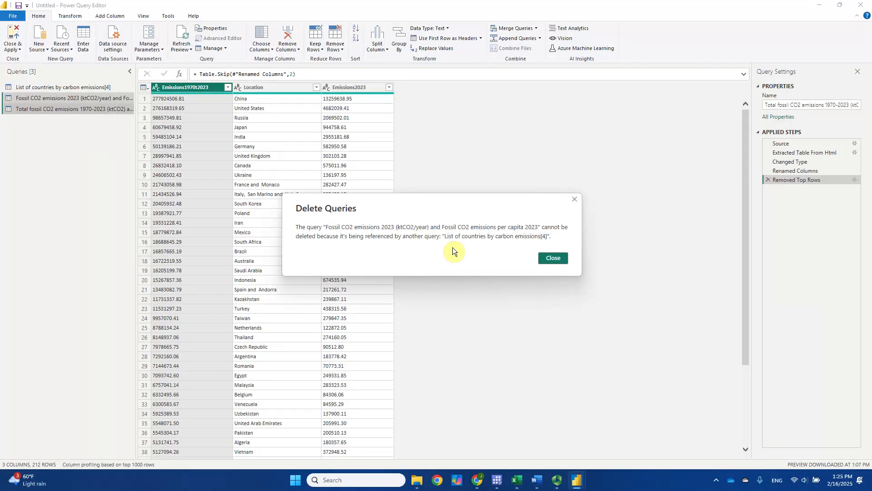
{"action": "left_click", "coordinate": [557, 261]}
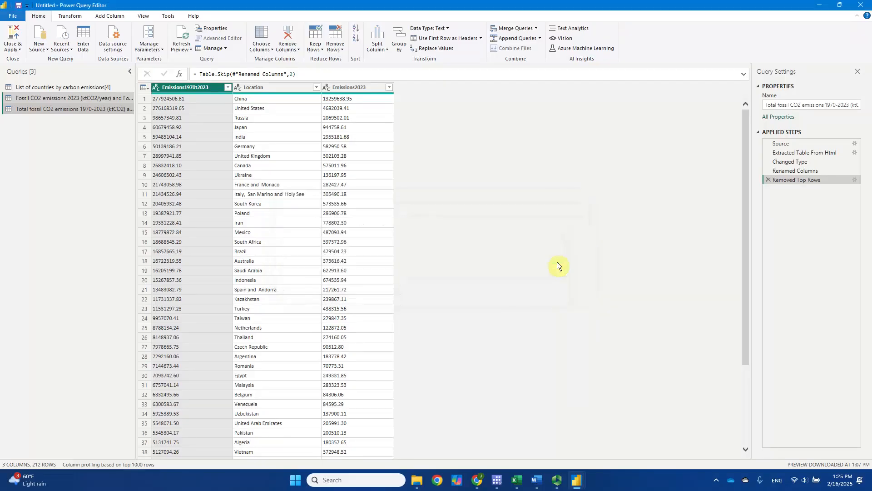
Step: In the List of countries by carbon emissions[4] query, set Emissions1970t2023 and EmissionsPerCapita2023 to the Decimal Number type
{"action": "left_click", "coordinate": [98, 90]}
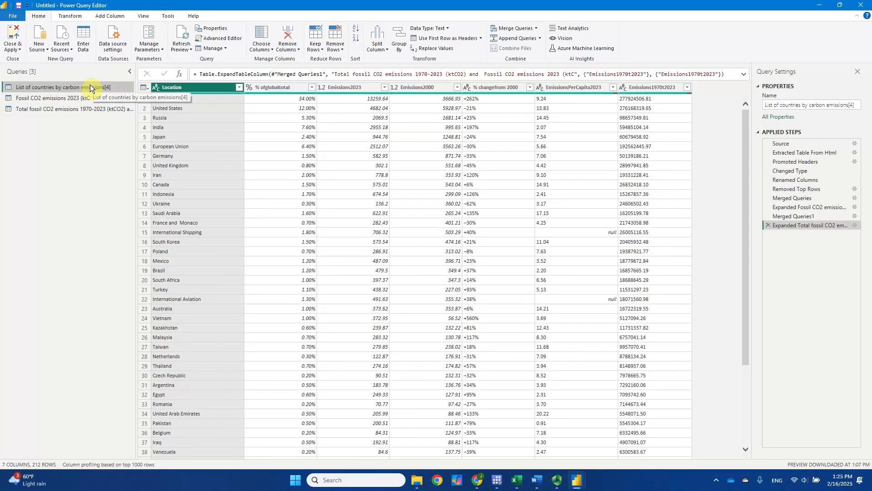
{"action": "left_click", "coordinate": [91, 97]}
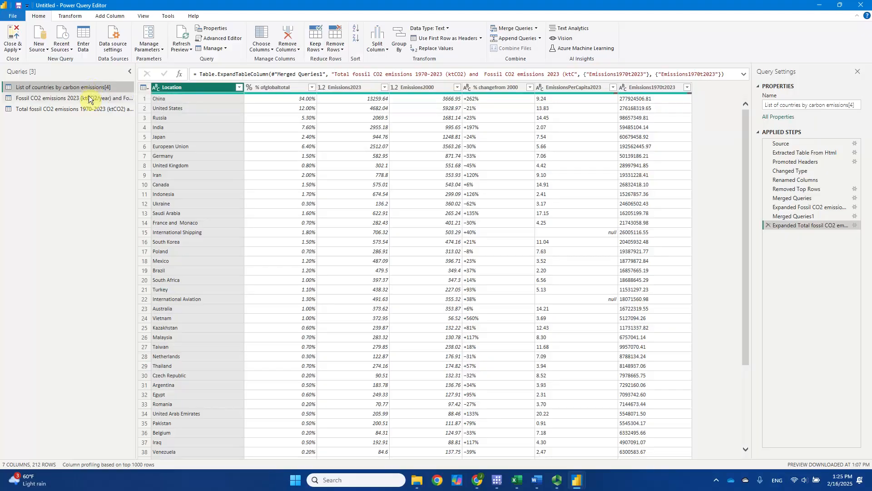
{"action": "left_click", "coordinate": [93, 111]}
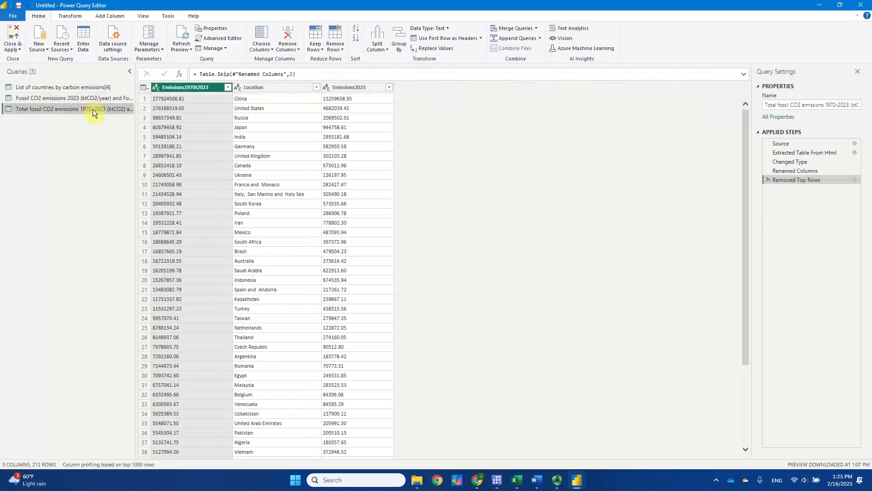
{"action": "left_click", "coordinate": [91, 88]}
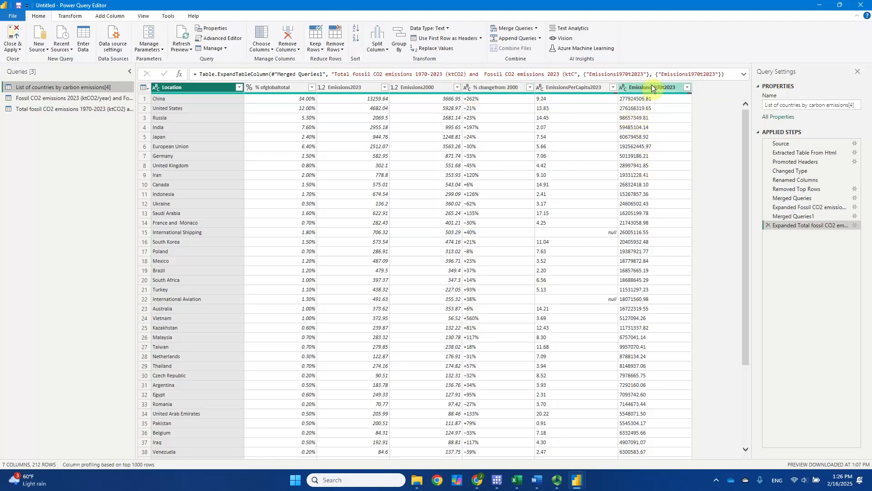
{"action": "left_click", "coordinate": [623, 89]}
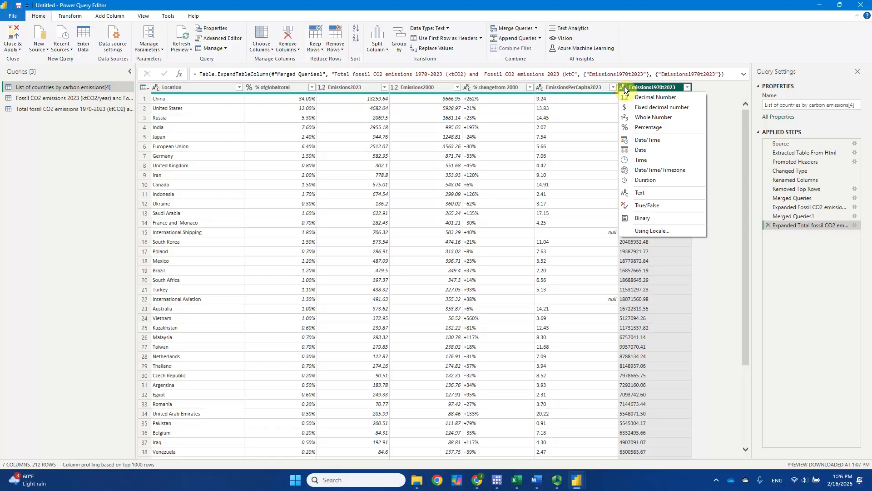
{"action": "left_click", "coordinate": [677, 99]}
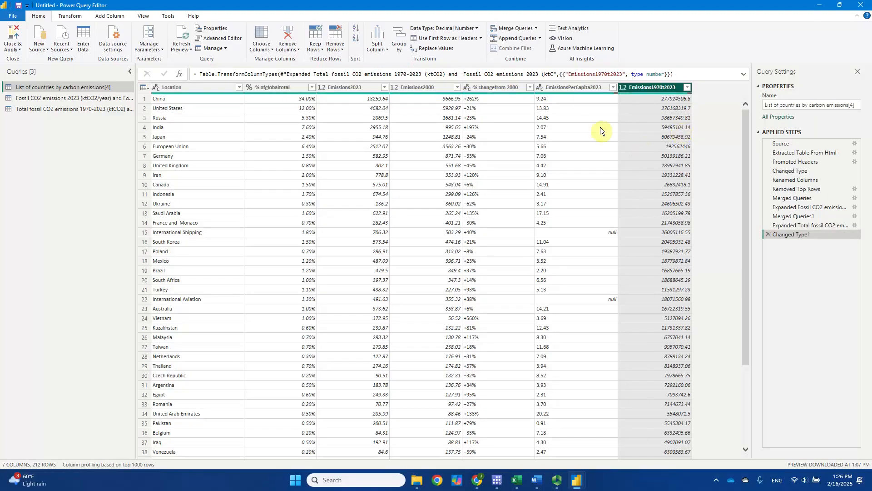
{"action": "left_click", "coordinate": [539, 91]}
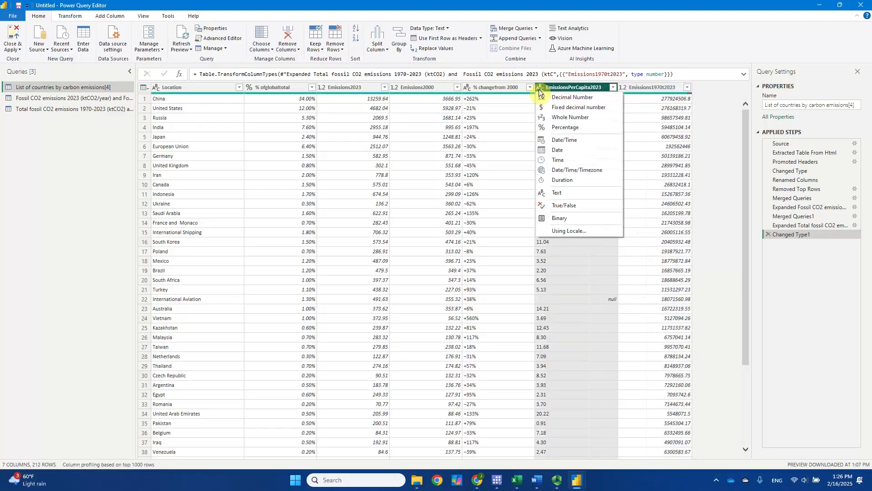
{"action": "left_click", "coordinate": [578, 101]}
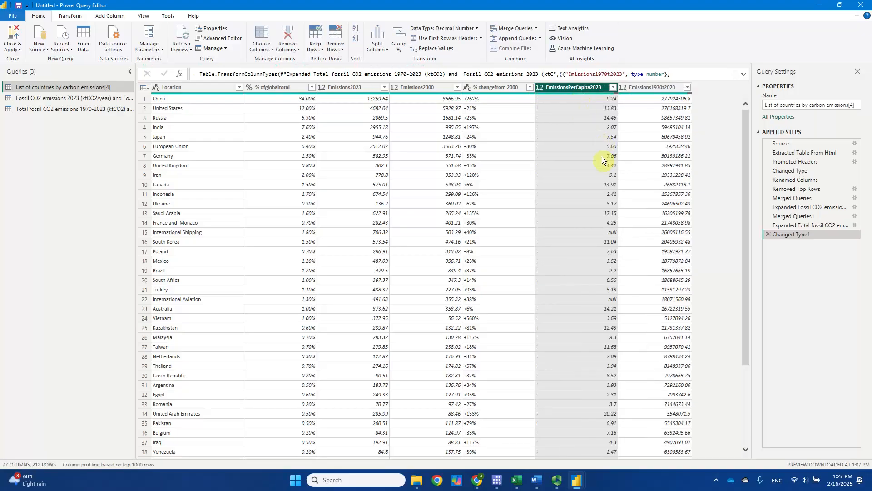
Step: Try the Percentage data type on the % changefrom 2000 column and remove the type-change step, repeating the attempt once
{"action": "left_click", "coordinate": [471, 88]}
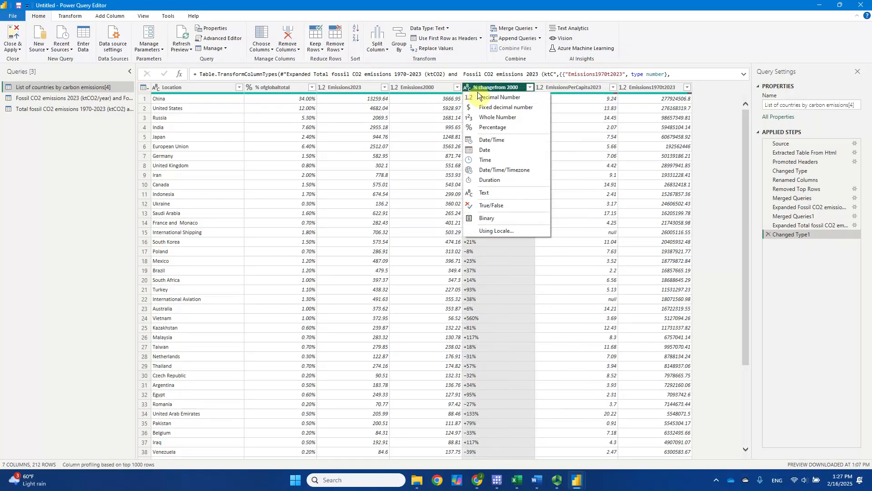
{"action": "left_click", "coordinate": [508, 132]}
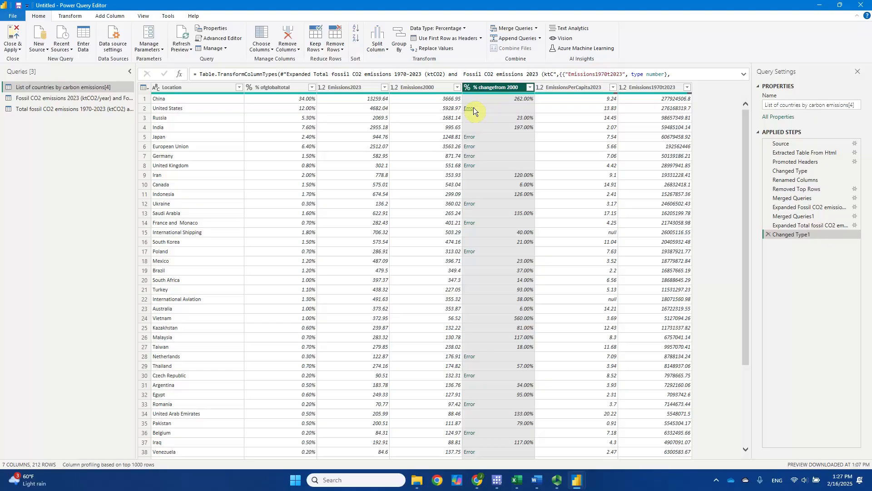
{"action": "left_click", "coordinate": [767, 234]}
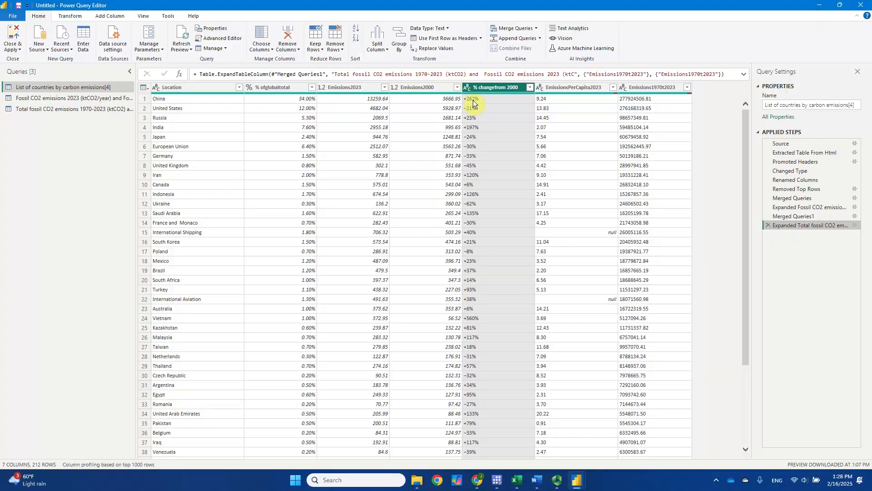
{"action": "left_click", "coordinate": [468, 87]}
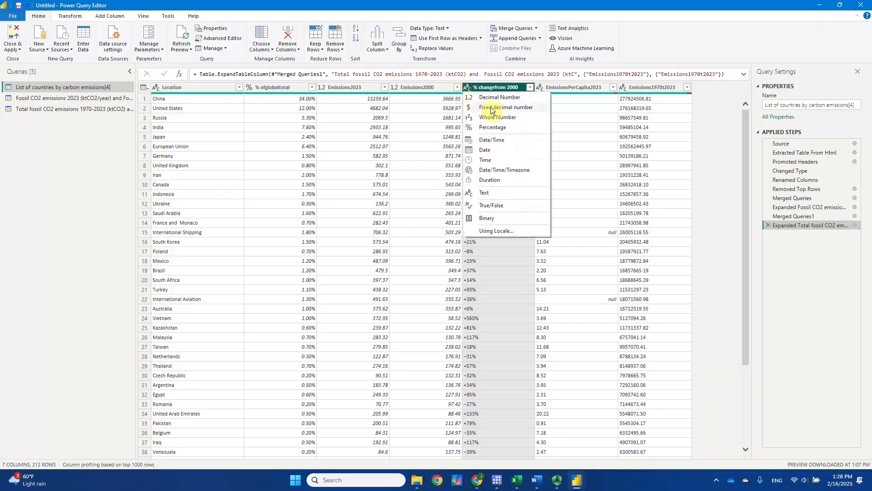
{"action": "left_click", "coordinate": [506, 127]}
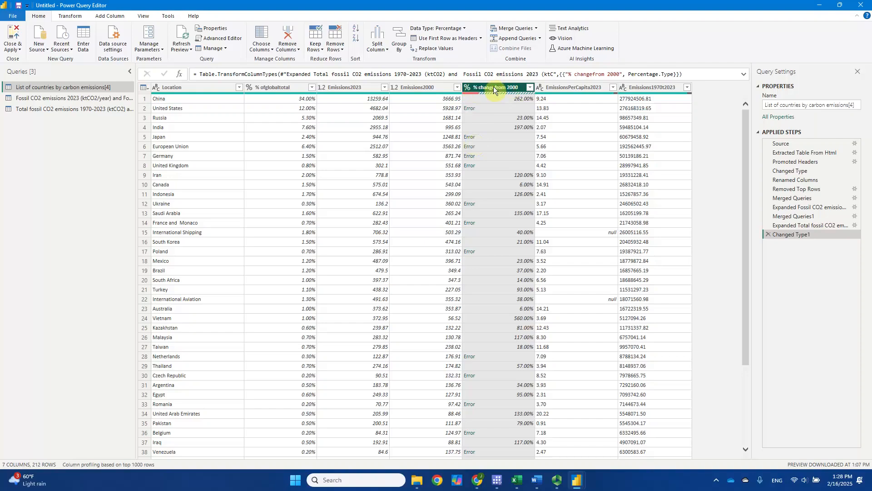
{"action": "left_click", "coordinate": [767, 234]}
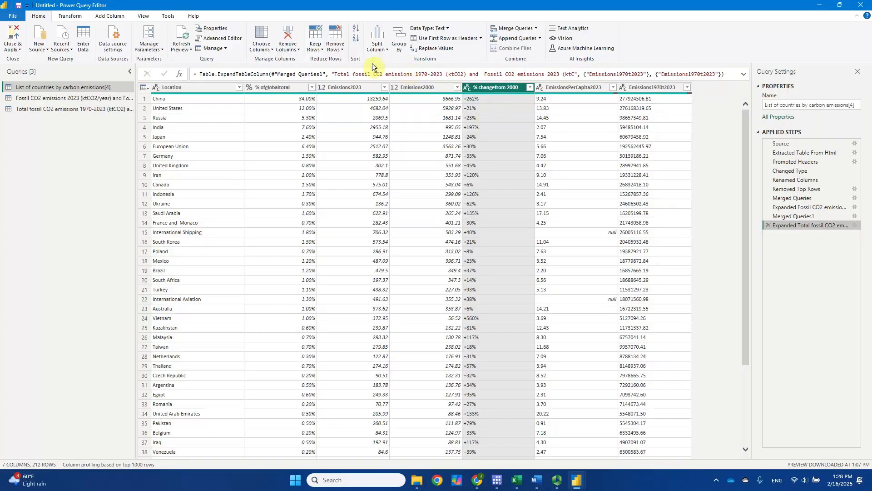
Step: Split the % changefrom 2000 column by 1 character, once, as far left as possible
{"action": "left_click", "coordinate": [385, 51]}
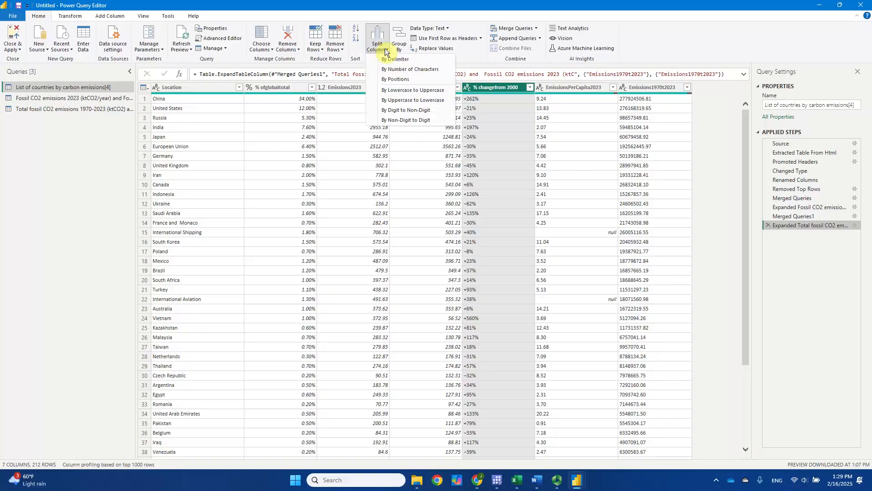
{"action": "left_click", "coordinate": [413, 73]}
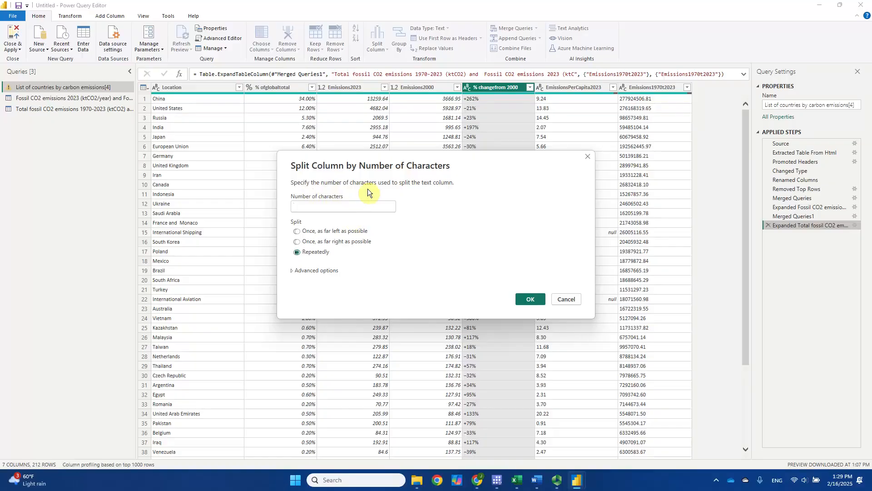
{"action": "type", "text": "1"}
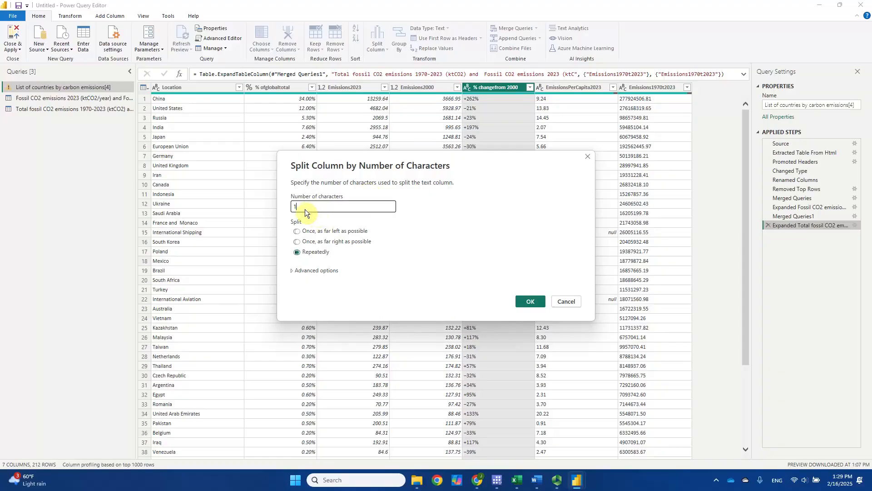
{"action": "left_click", "coordinate": [296, 232]}
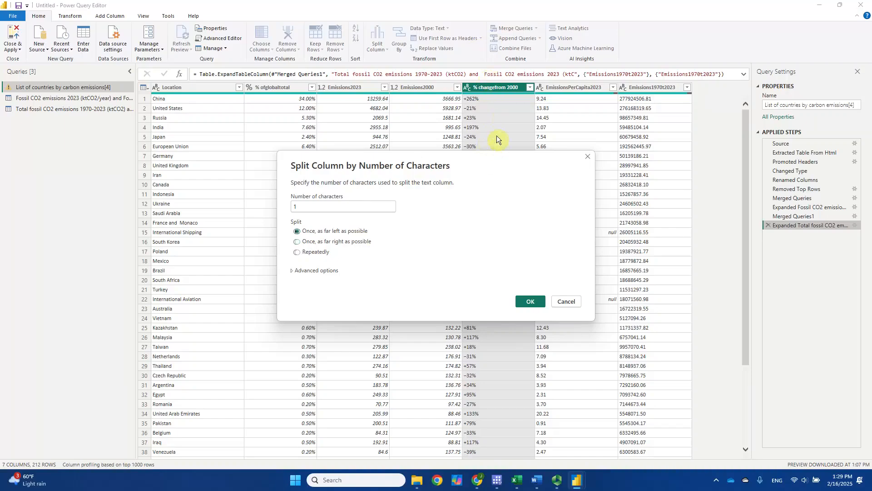
{"action": "left_click", "coordinate": [529, 302]}
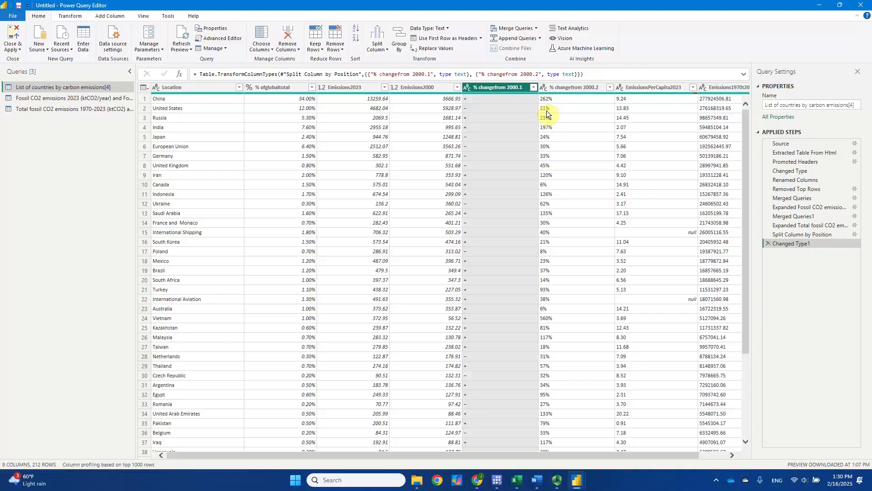
{"action": "left_click", "coordinate": [483, 108]}
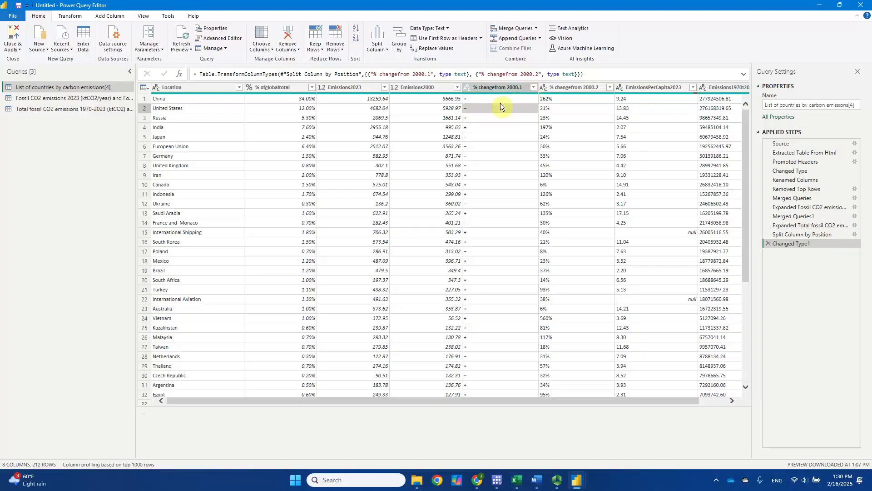
{"action": "left_click", "coordinate": [517, 87]}
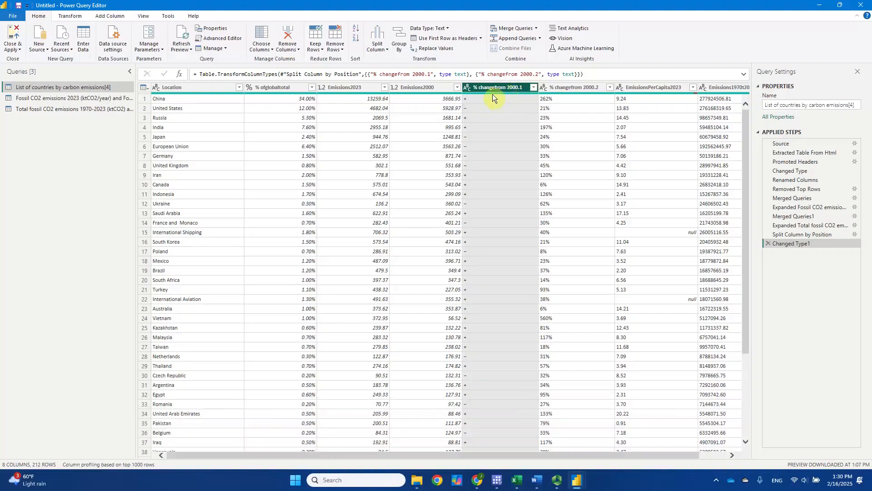
{"action": "left_click", "coordinate": [443, 48]}
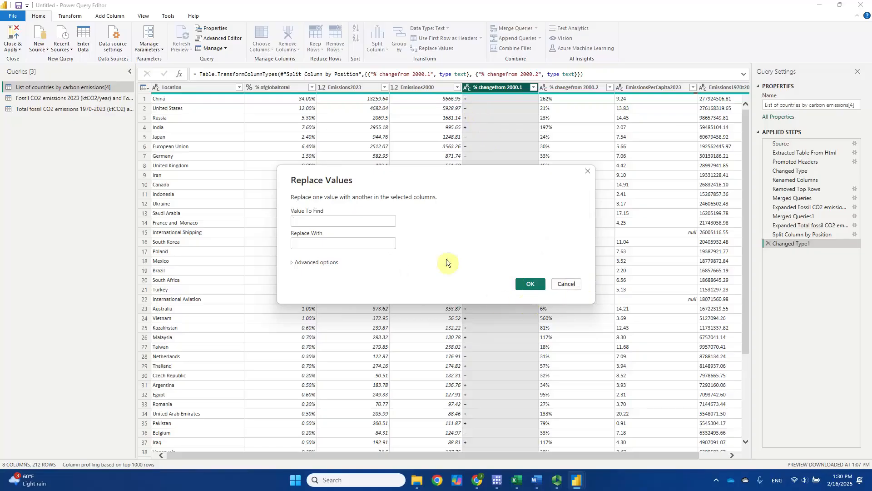
{"action": "left_click", "coordinate": [568, 284]}
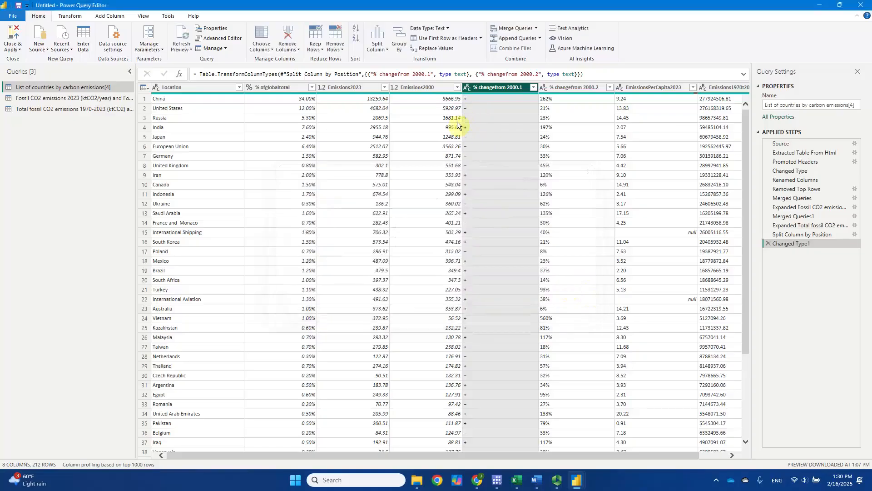
Step: Replace the minus sign copied from the United States row with a plain hyphen "-" in the % changefrom 2000.1 column
{"action": "left_click", "coordinate": [466, 111]}
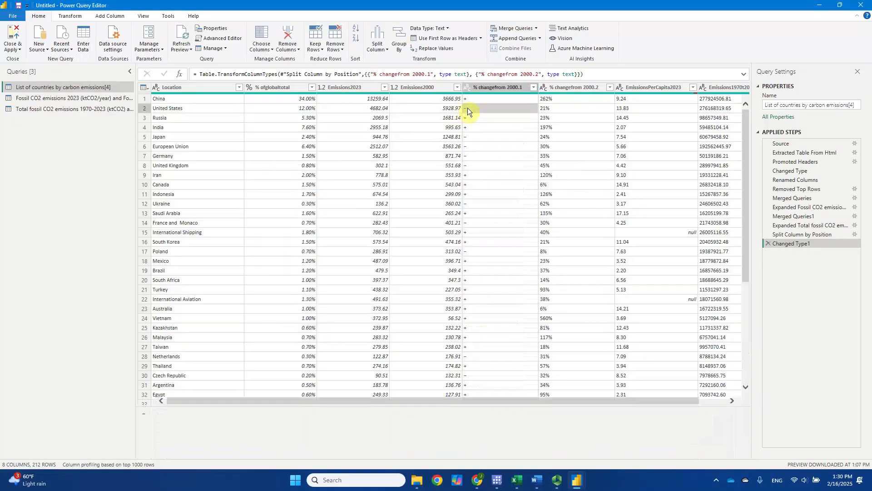
{"action": "right_click", "coordinate": [467, 109]}
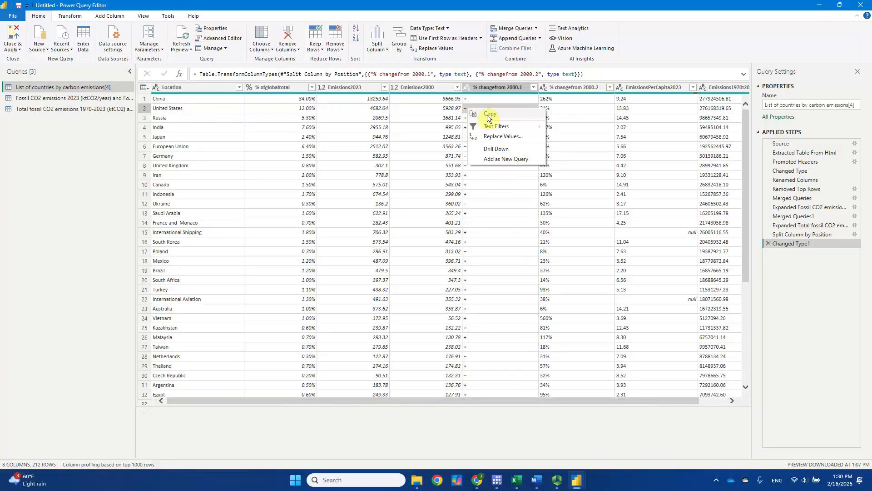
{"action": "left_click", "coordinate": [488, 116]}
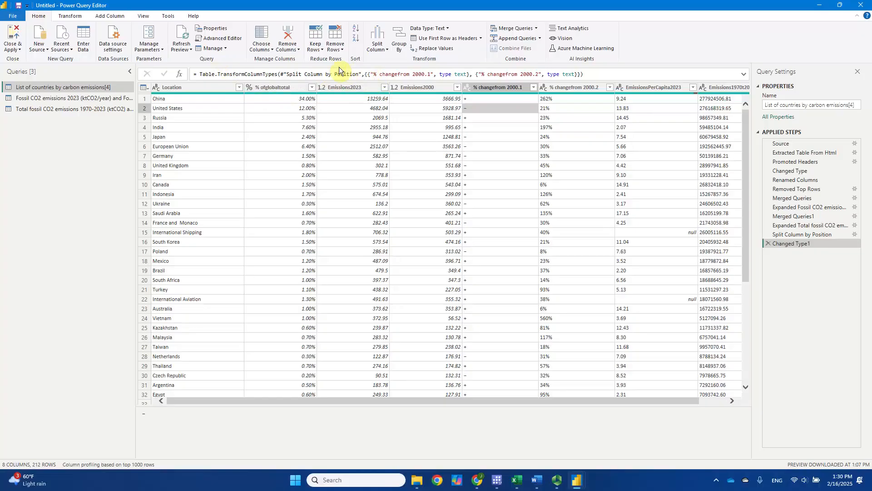
{"action": "left_click", "coordinate": [436, 48]}
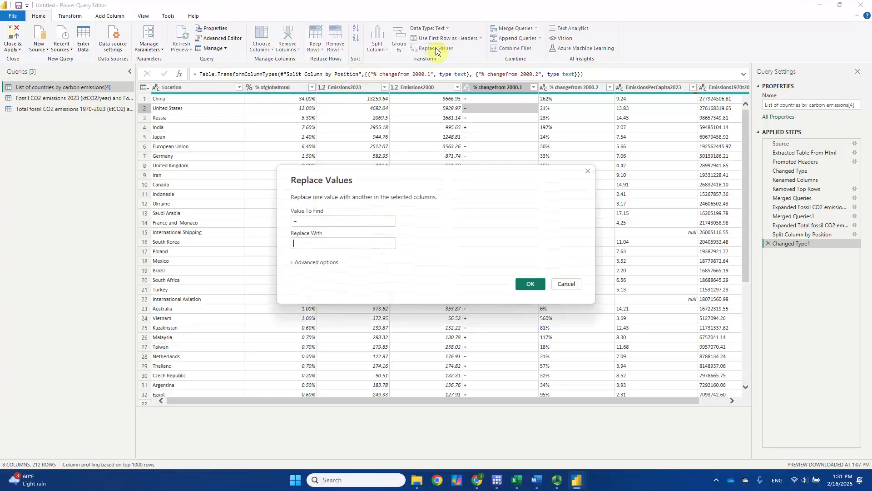
{"action": "left_click", "coordinate": [309, 243]}
{"action": "type", "text": "-"}
{"action": "left_click", "coordinate": [531, 284]}
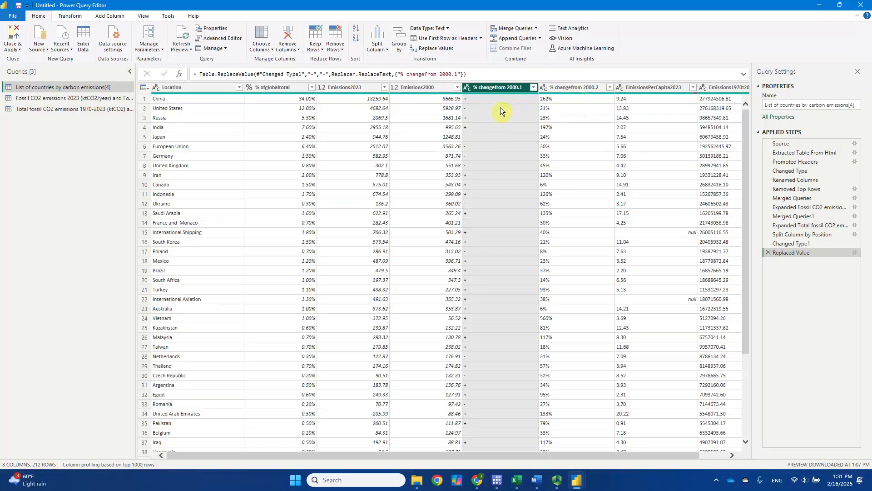
Step: Merge the % changefrom 2000.1 and % changefrom 2000.2 columns without a separator into a column named %ChangeFrom2000
{"action": "left_click", "coordinate": [581, 86], "text": "ctrl"}
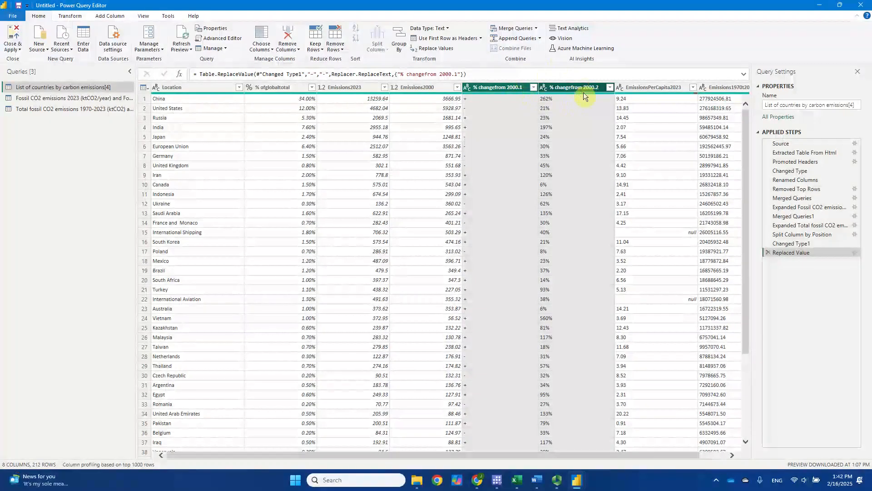
{"action": "right_click", "coordinate": [570, 87]}
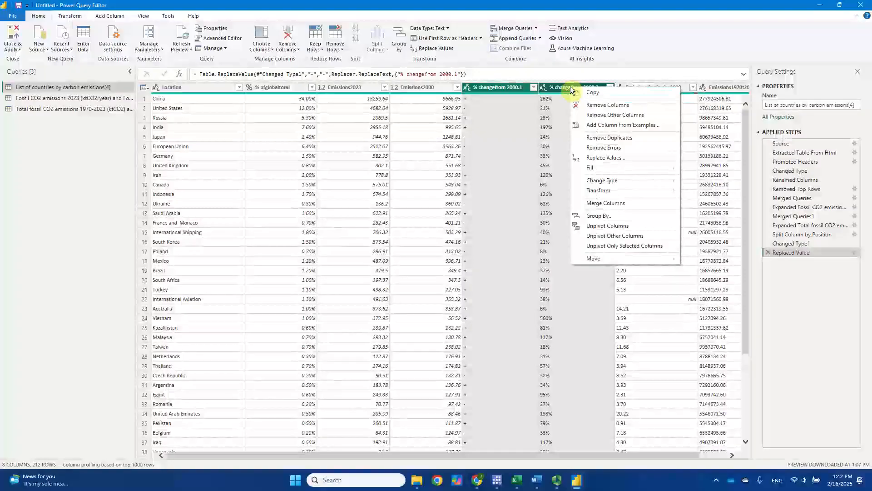
{"action": "left_click", "coordinate": [626, 202]}
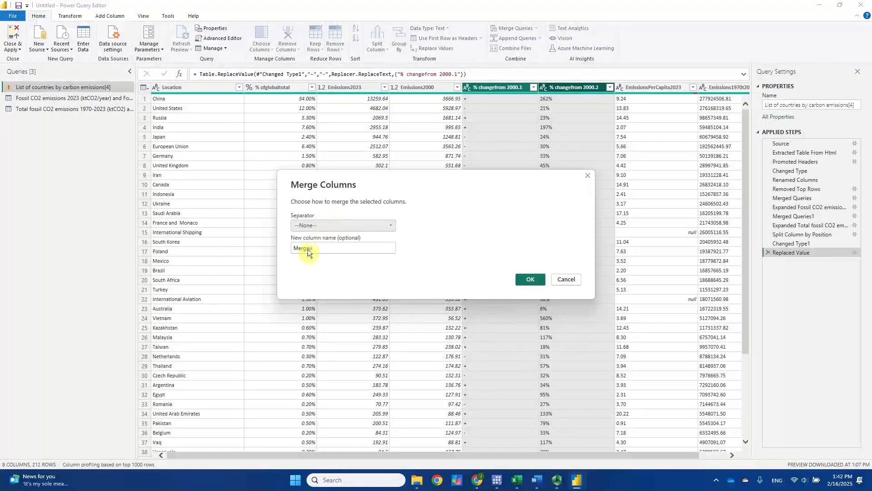
{"action": "left_click_drag", "start_coordinate": [318, 249], "coordinate": [285, 251]}
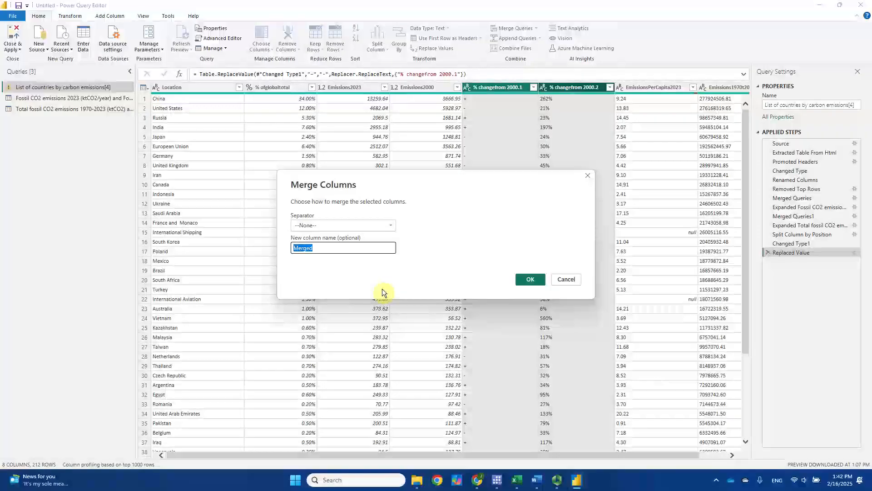
{"action": "type", "text": "%ChangeFrom2000"}
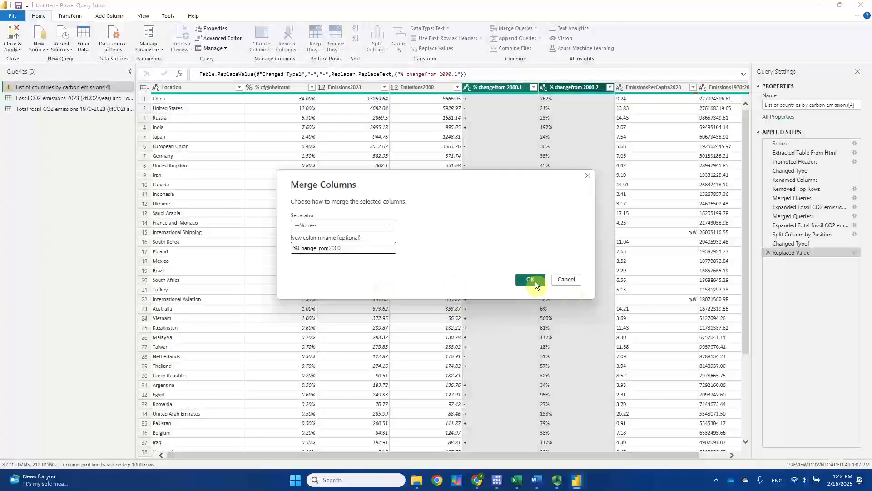
{"action": "left_click", "coordinate": [526, 280]}
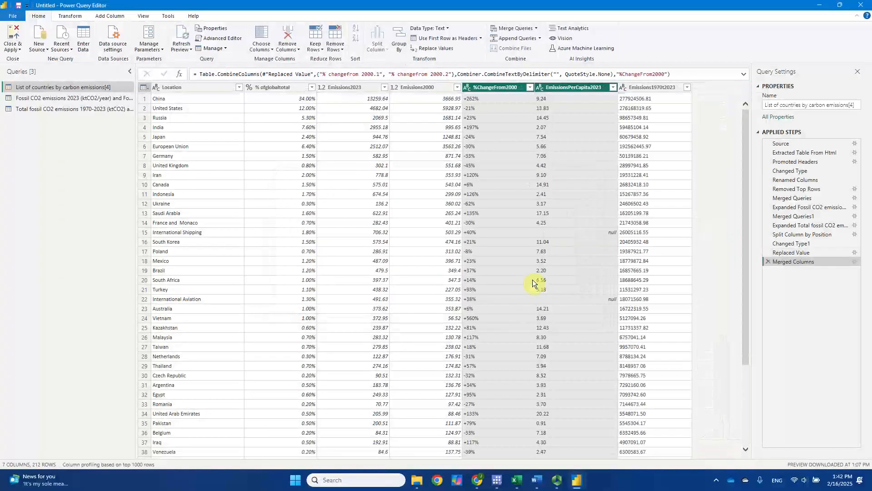
Step: Change the data type of the merged %ChangeFrom2000 column to Percentage
{"action": "left_click", "coordinate": [488, 88]}
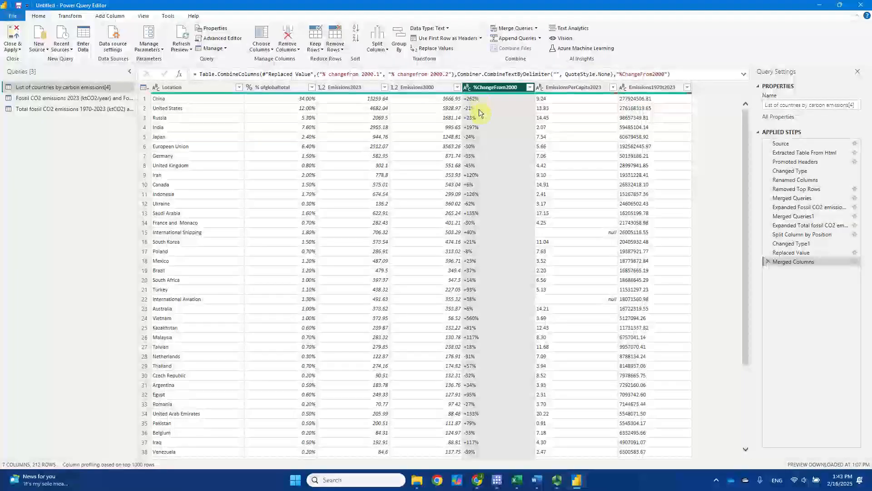
{"action": "left_click", "coordinate": [468, 88]}
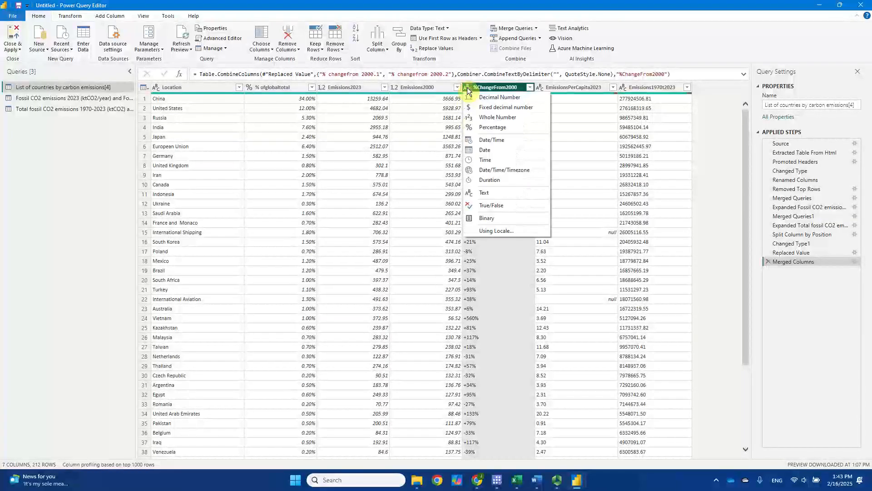
{"action": "left_click", "coordinate": [491, 131]}
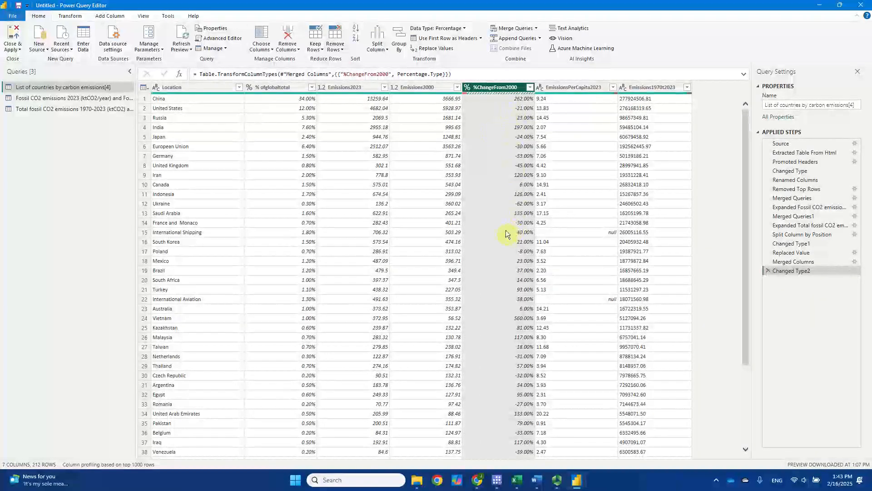
Step: Look through the %ChangeFrom2000 column for conversion errors and inspect the error details of the Eritrea row
{"action": "scroll", "coordinate": [505, 234], "scroll_direction": "down", "scroll_amount": 13}
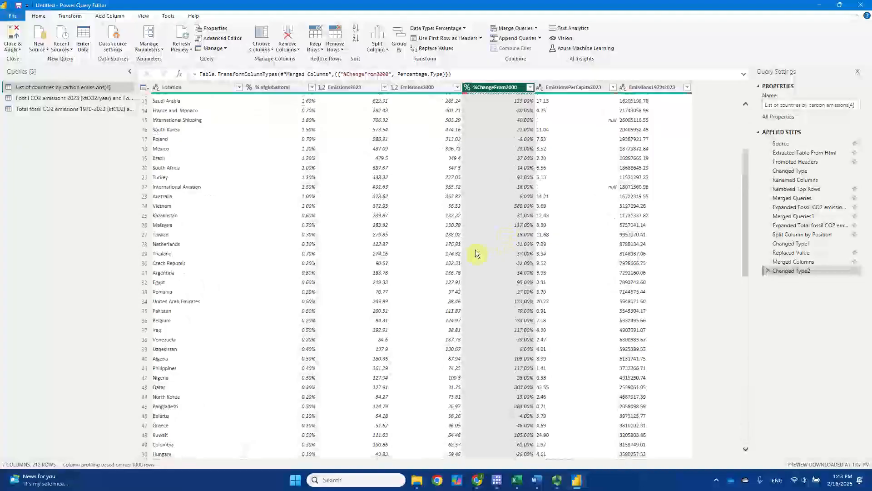
{"action": "scroll", "coordinate": [479, 258], "scroll_direction": "down", "scroll_amount": 11}
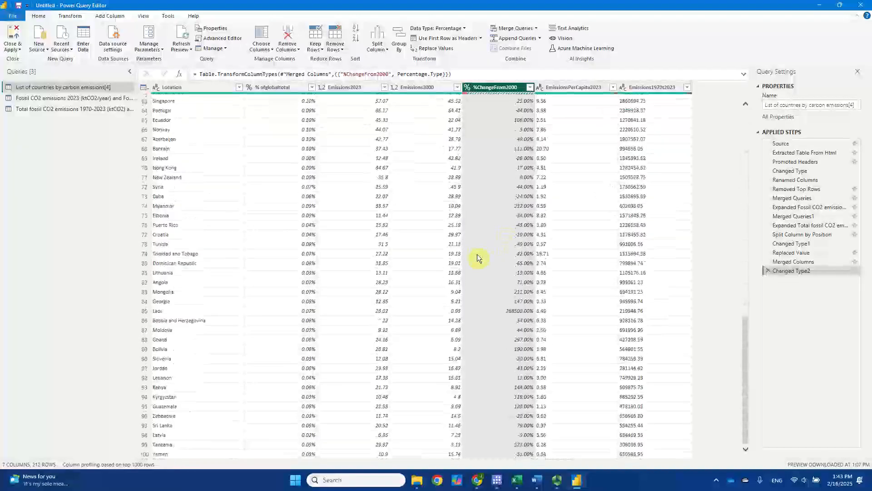
{"action": "scroll", "coordinate": [482, 253], "scroll_direction": "down", "scroll_amount": 6}
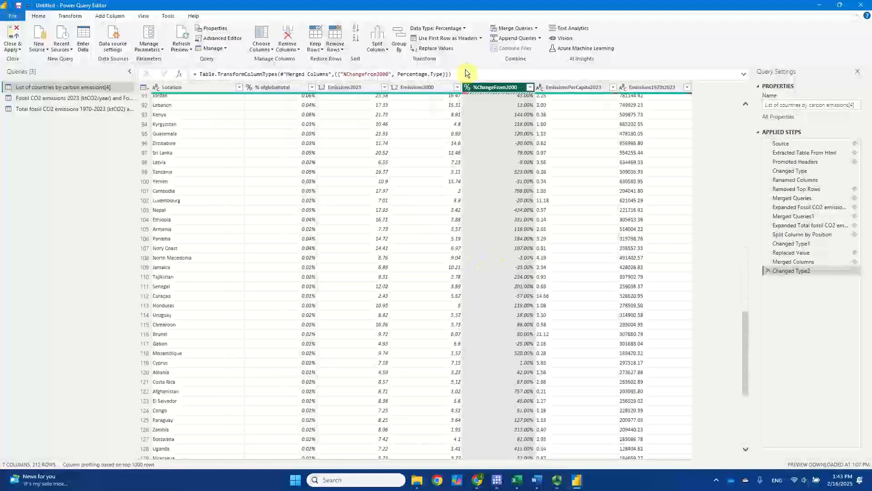
{"action": "mouse_move", "coordinate": [465, 94]}
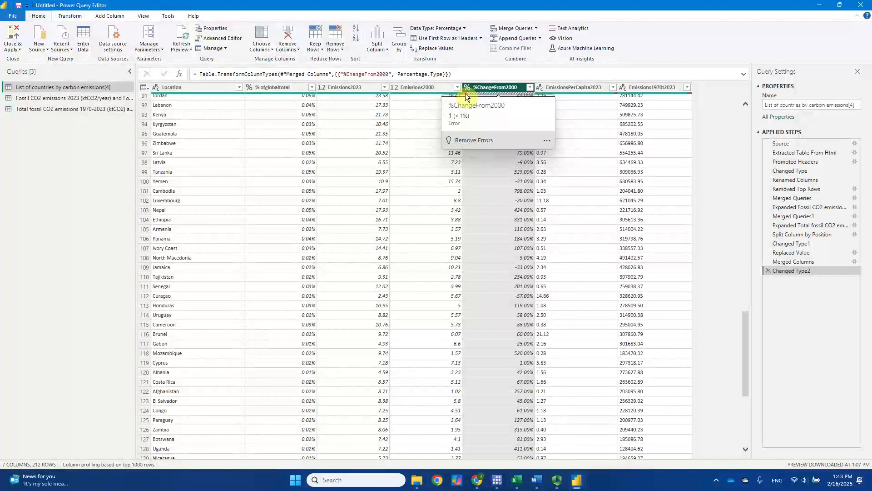
{"action": "scroll", "coordinate": [498, 278], "scroll_direction": "down", "scroll_amount": 5}
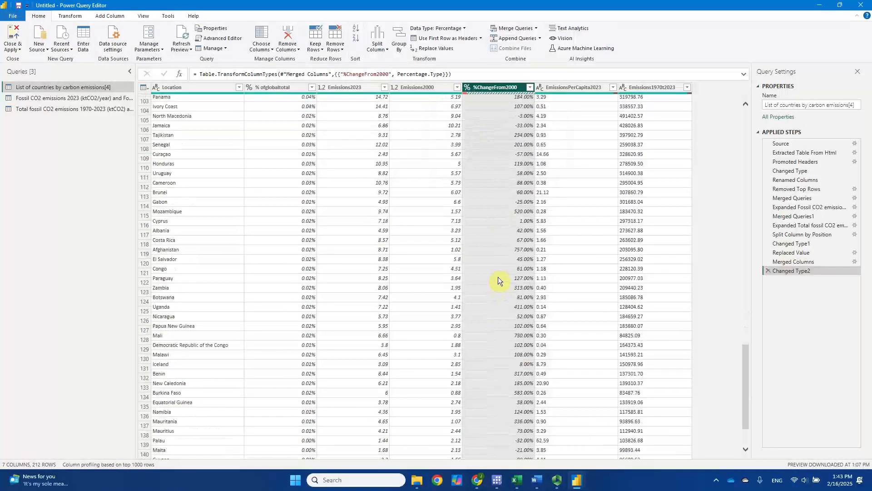
{"action": "scroll", "coordinate": [498, 278], "scroll_direction": "down", "scroll_amount": 13}
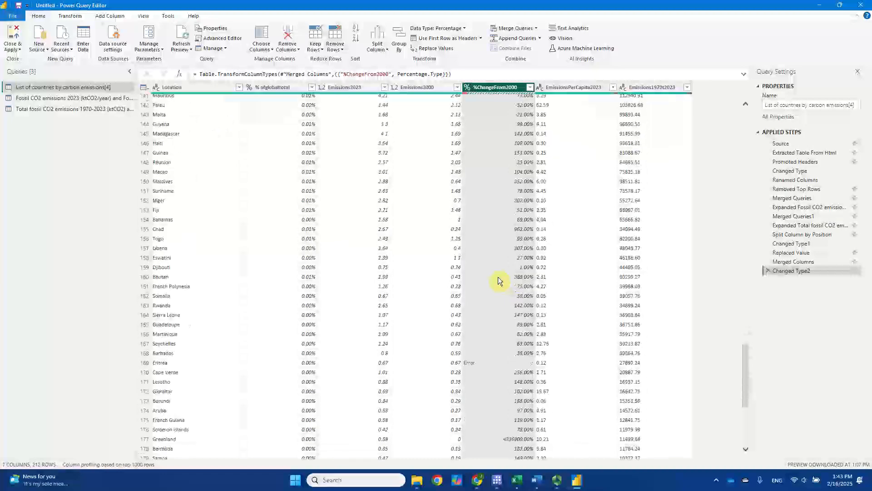
{"action": "scroll", "coordinate": [498, 280], "scroll_direction": "down", "scroll_amount": 4}
{"action": "left_click", "coordinate": [483, 253]}
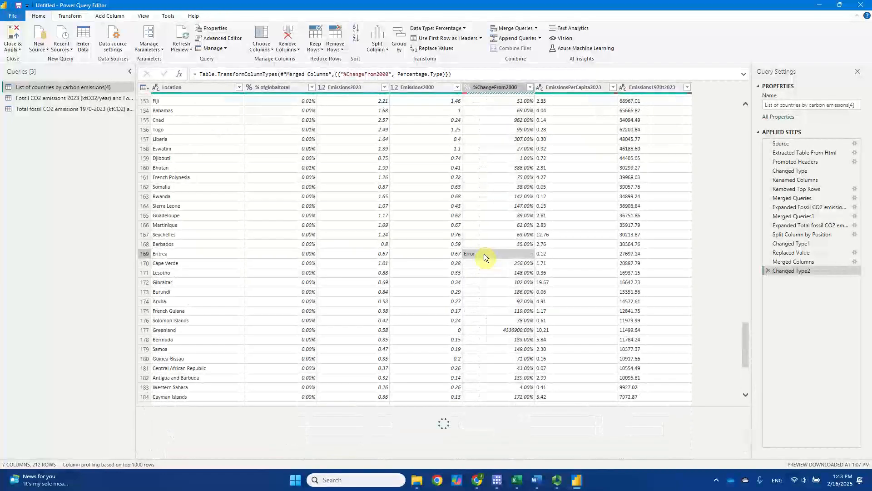
{"action": "scroll", "coordinate": [483, 253], "scroll_direction": "down", "scroll_amount": 7}
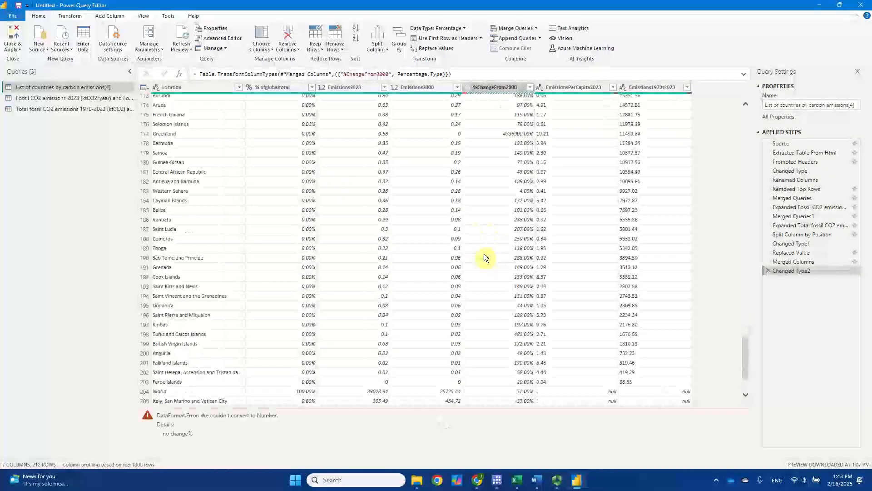
{"action": "scroll", "coordinate": [483, 254], "scroll_direction": "up", "scroll_amount": 3}
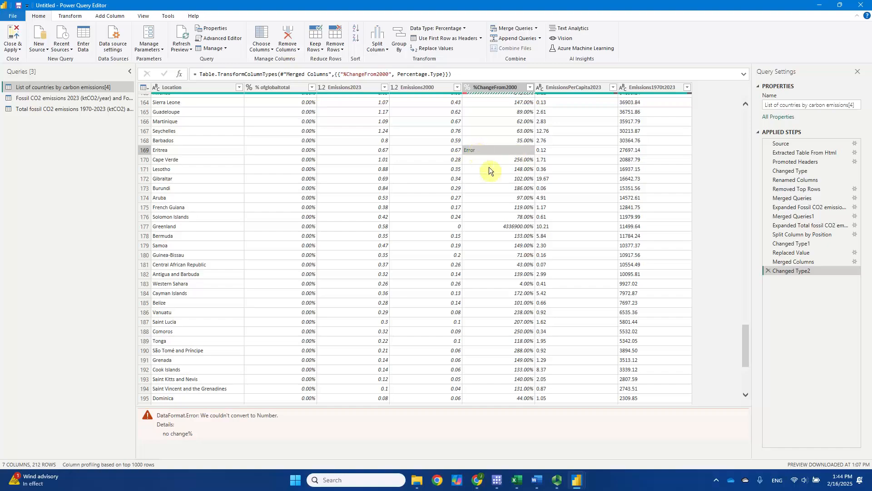
{"action": "scroll", "coordinate": [489, 169], "scroll_direction": "up", "scroll_amount": 20}
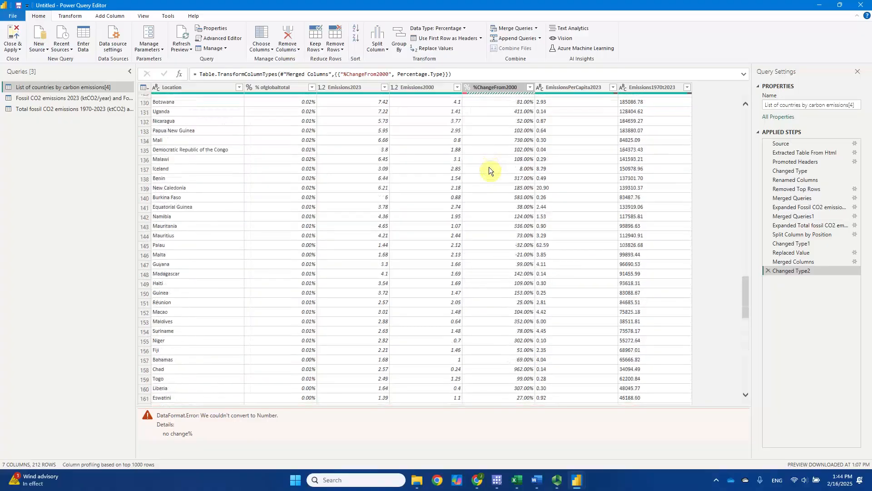
{"action": "scroll", "coordinate": [489, 170], "scroll_direction": "up", "scroll_amount": 20}
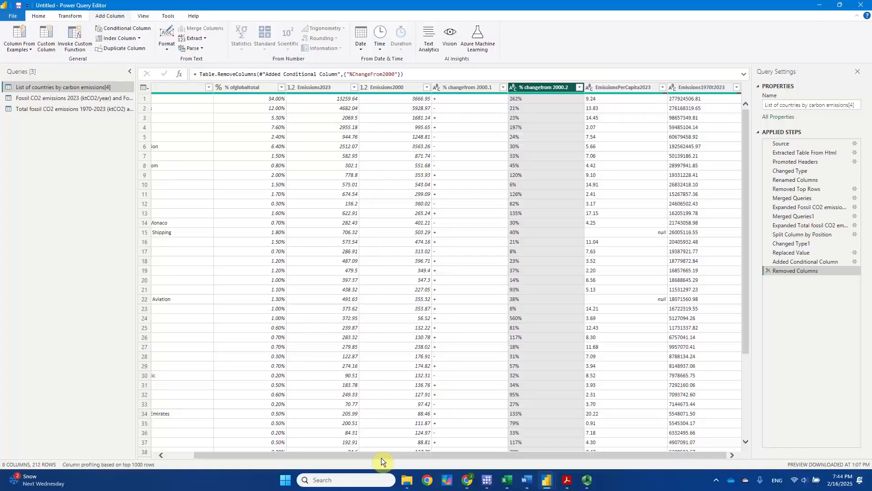
Step: Apply the query changes and close Power Query Editor to load the tables into Power BI Desktop
{"action": "left_click_drag", "start_coordinate": [381, 456], "coordinate": [336, 456]}
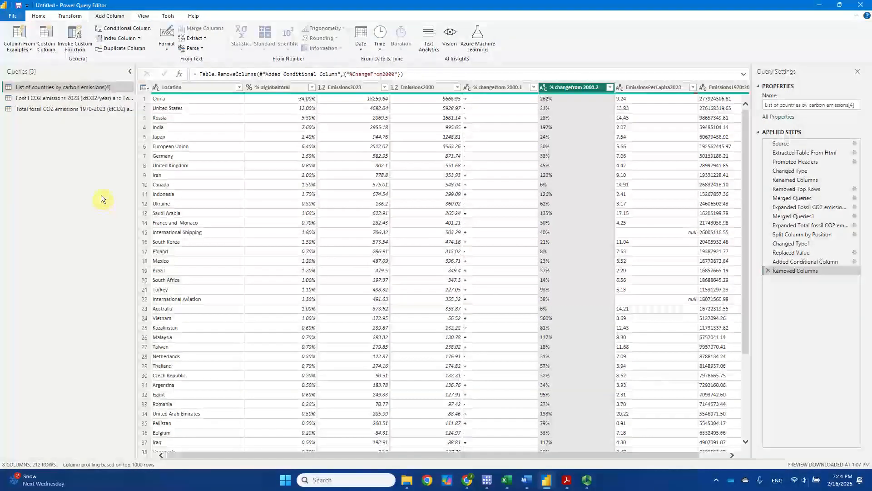
{"action": "left_click", "coordinate": [35, 16]}
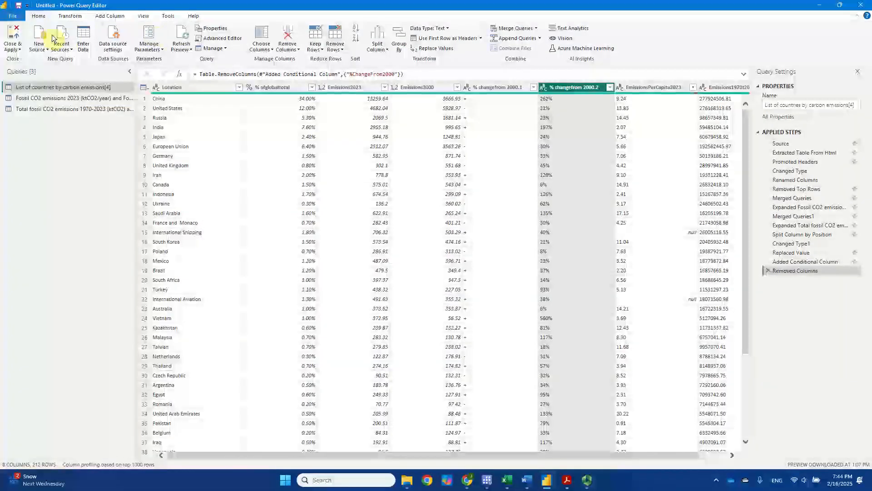
{"action": "left_click", "coordinate": [18, 36]}
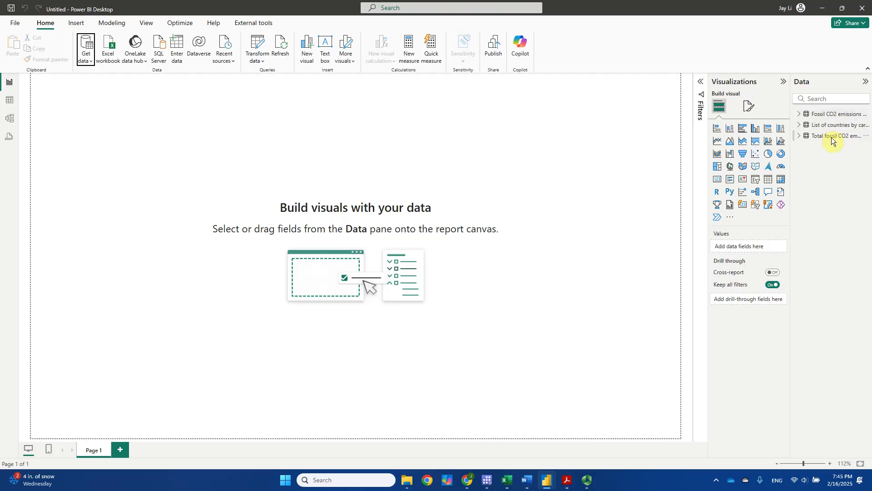
Step: In Table view, examine the loaded Fossil CO2 emissions 2023 table and open the List of countries by carbon emissions table
{"action": "left_click", "coordinate": [836, 116]}
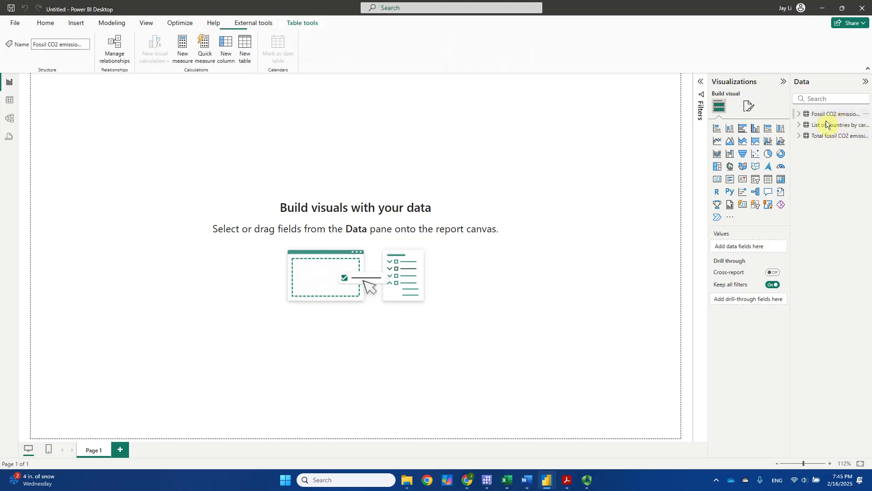
{"action": "left_click", "coordinate": [9, 103]}
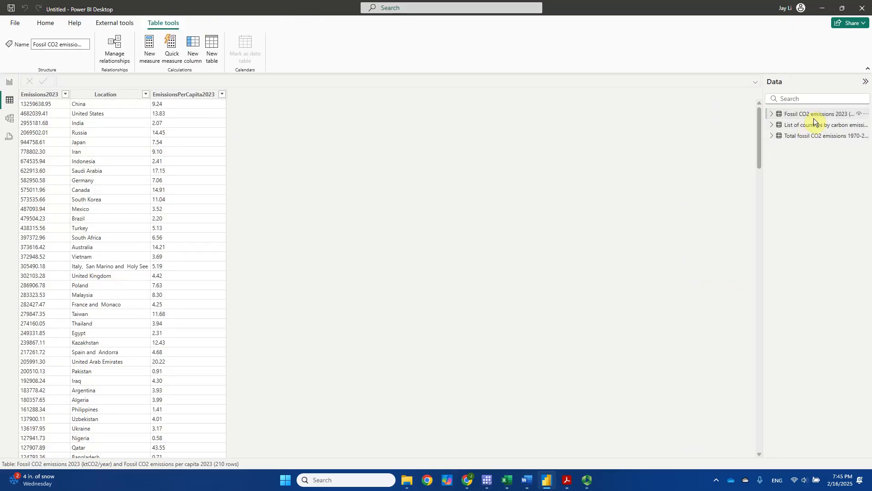
{"action": "left_click", "coordinate": [798, 127]}
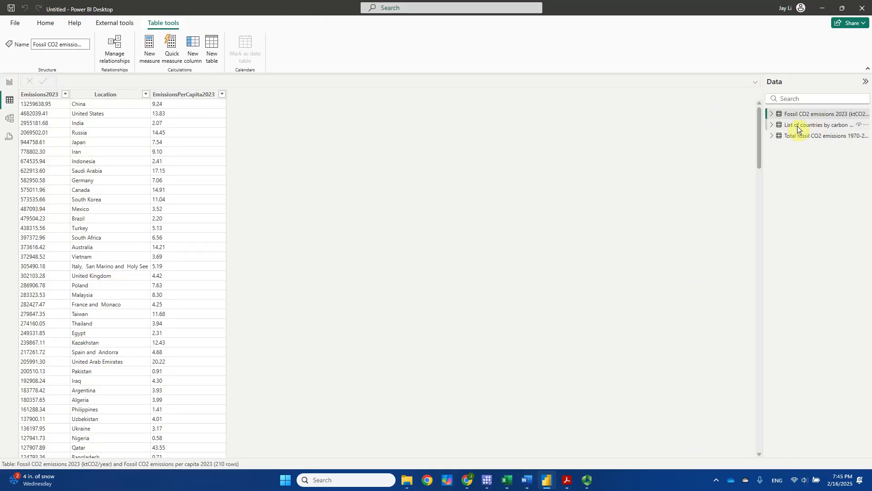